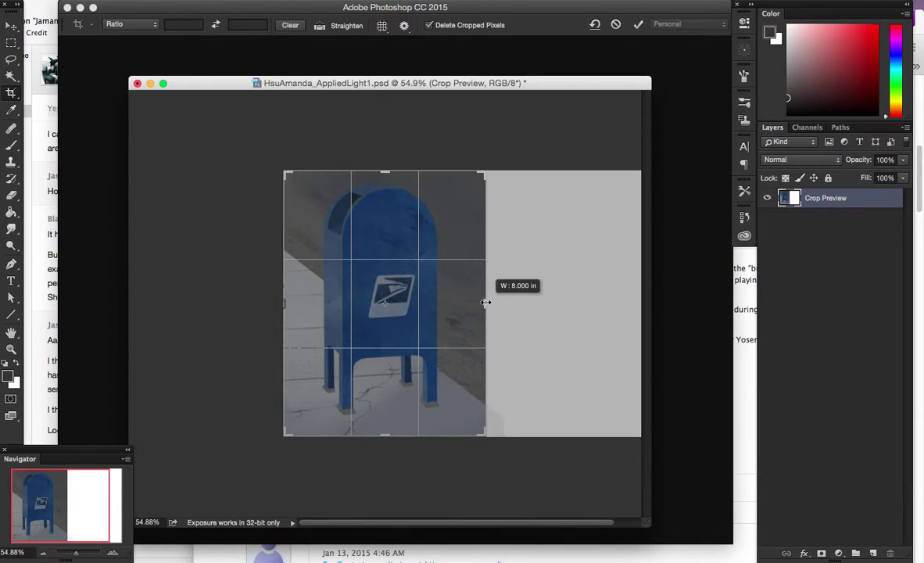
# Crop the canvas to the 8-inch-wide mailbox image, cutting off the blank white area.
pyautogui.press('Return')
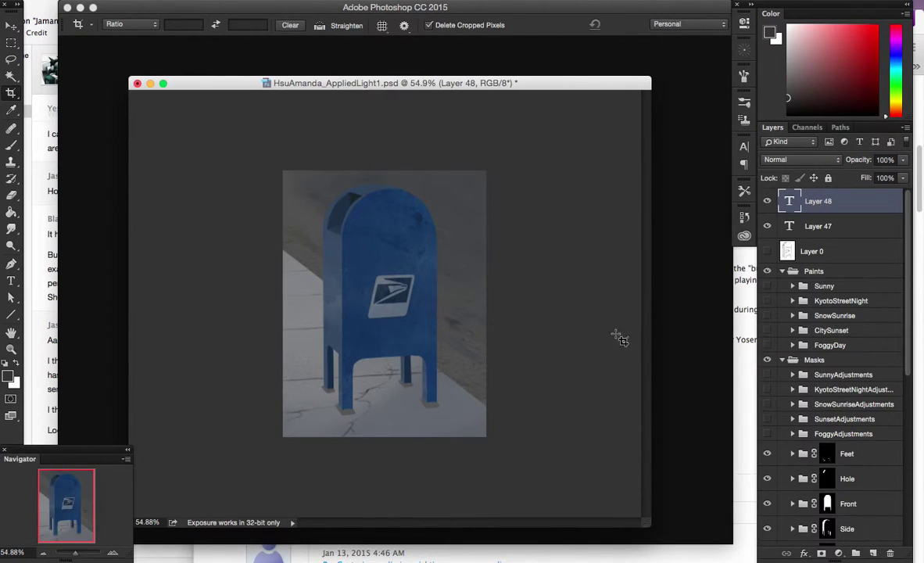
# Toggle the visibility of the Front group in Masks to compare the mailbox with and without its front.
pyautogui.scroll(-5, 803, 407)
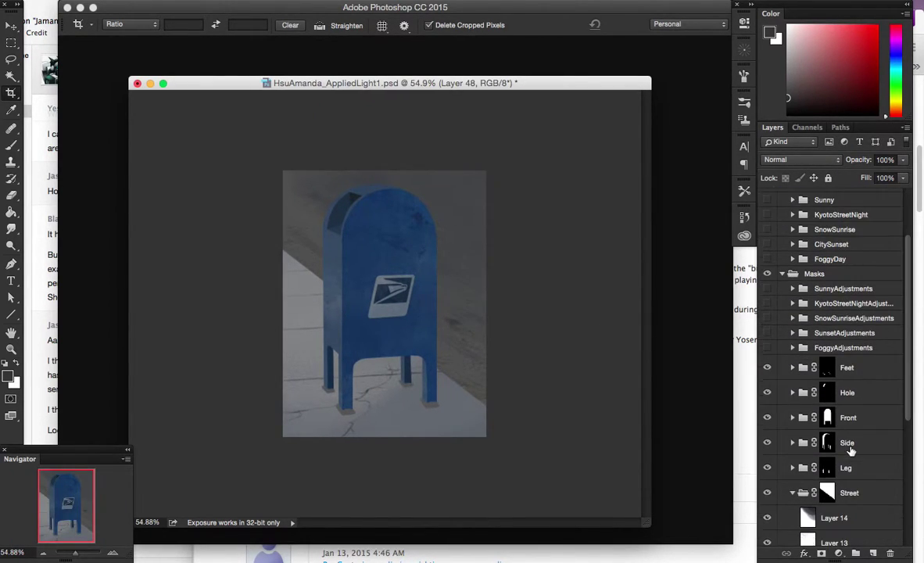
pyautogui.click(771, 392)
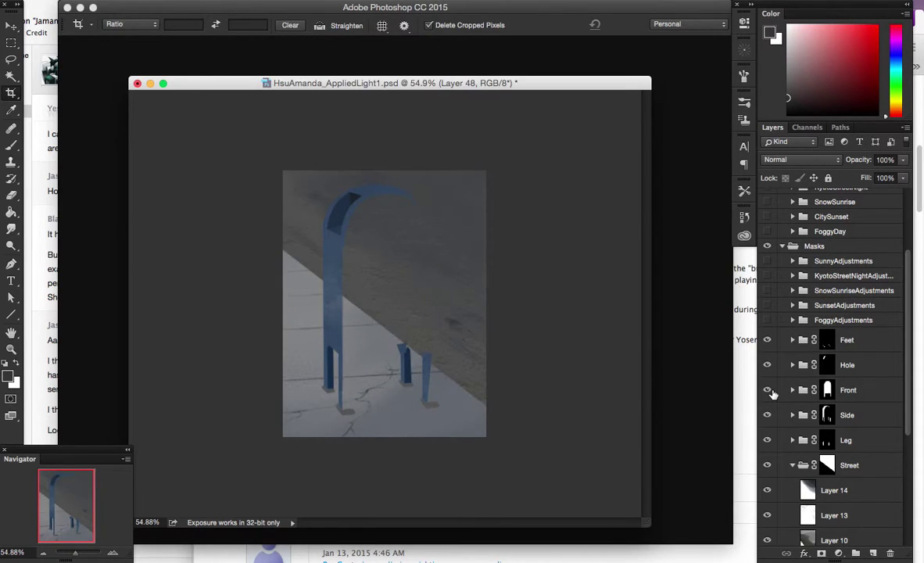
pyautogui.click(771, 391)
pyautogui.click(771, 391)
pyautogui.click(771, 391)
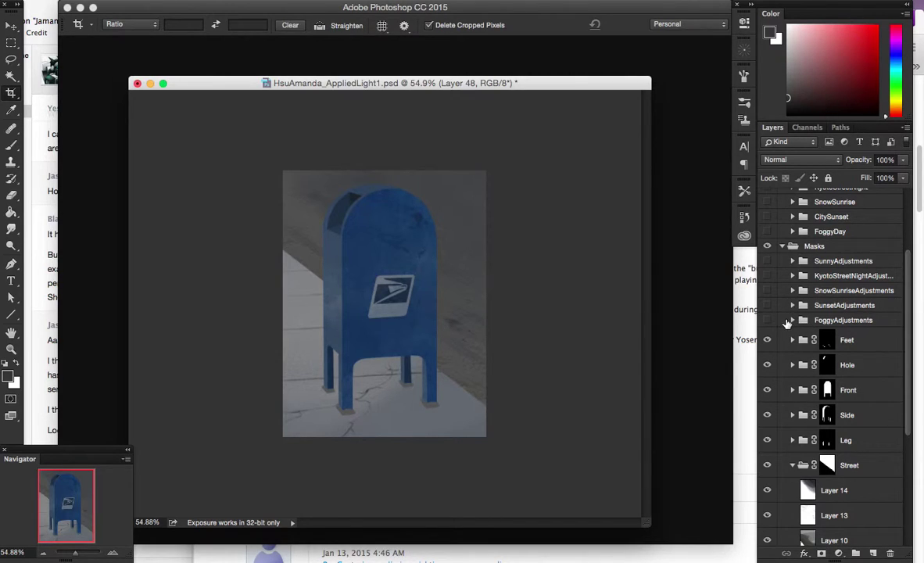
# Expand the FoggyAdjustments group and select the layer mask of its Foggy curves layer.
pyautogui.scroll(1, 788, 319)
pyautogui.scroll(4, 784, 325)
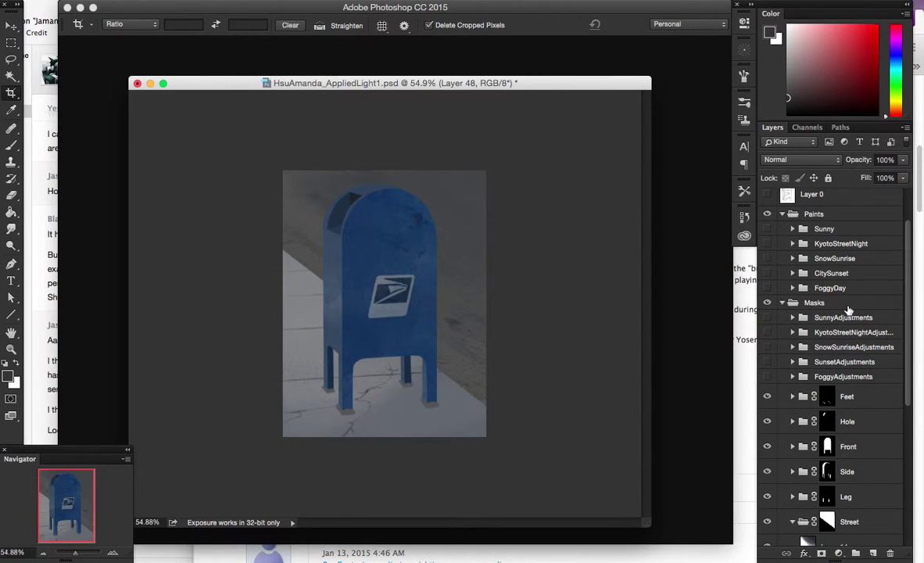
pyautogui.scroll(1, 770, 403)
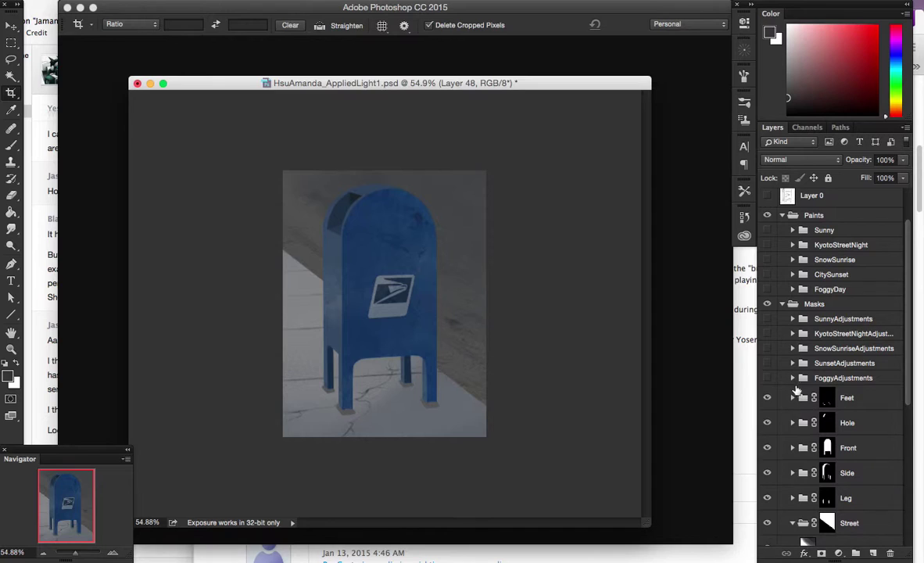
pyautogui.click(791, 380)
pyautogui.click(791, 380)
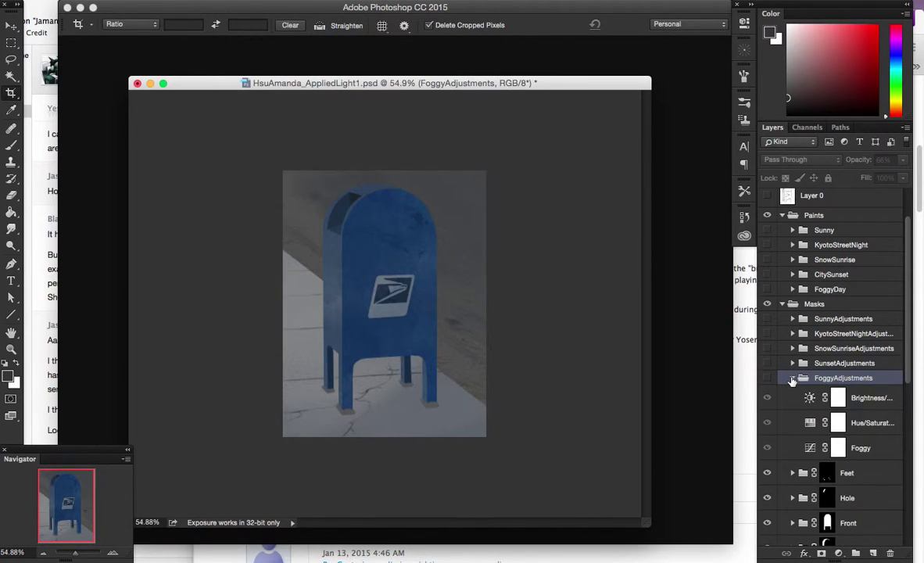
pyautogui.scroll(-1, 860, 399)
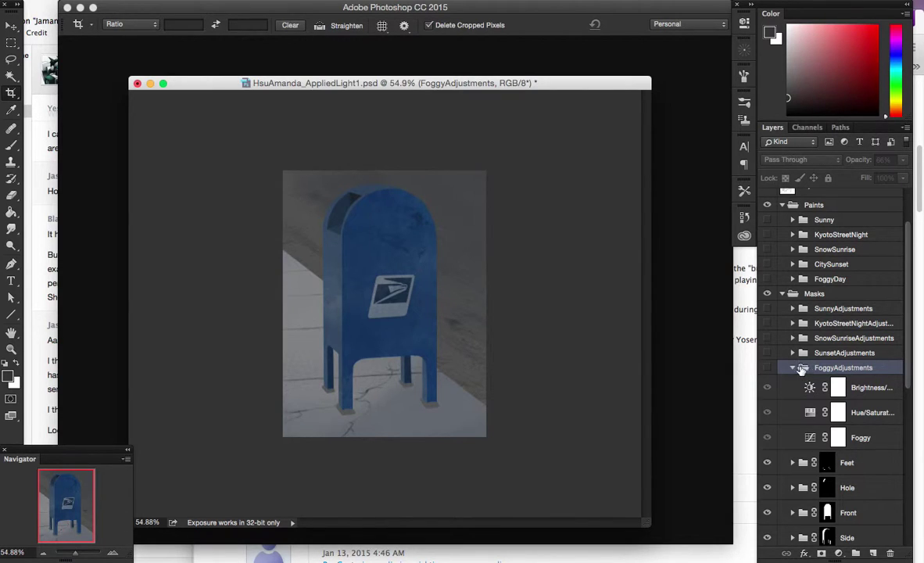
pyautogui.click(841, 440)
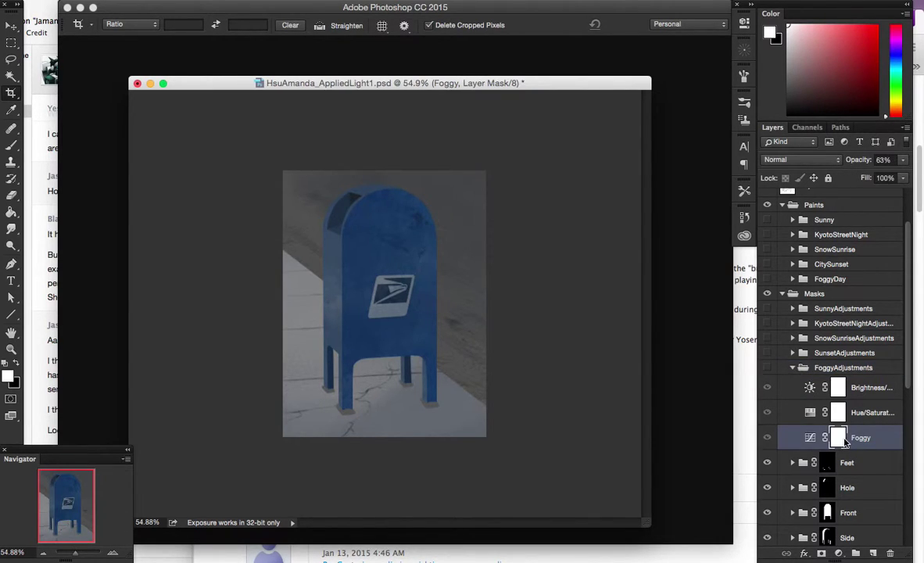
# Make the FoggyAdjustments group visible with its Brightness/Contrast, Hue/Saturation and Foggy layers on, and collapse the group.
pyautogui.click(767, 440)
pyautogui.click(767, 440)
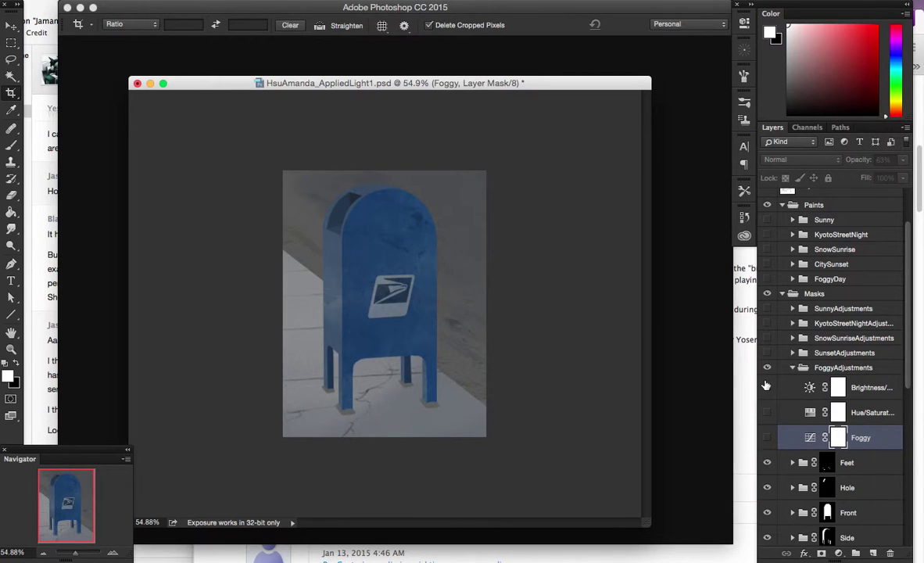
pyautogui.moveTo(767, 390); pyautogui.dragTo(767, 437)
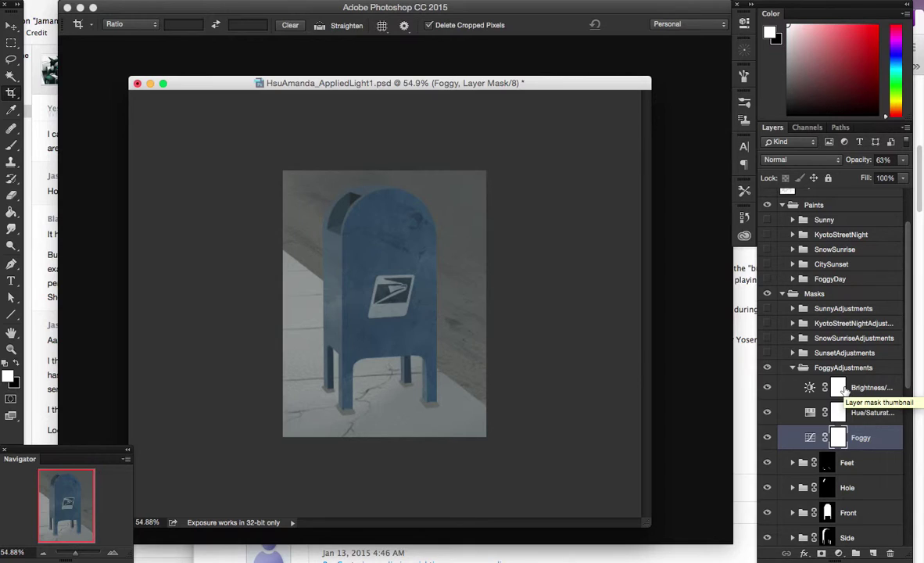
pyautogui.click(794, 368)
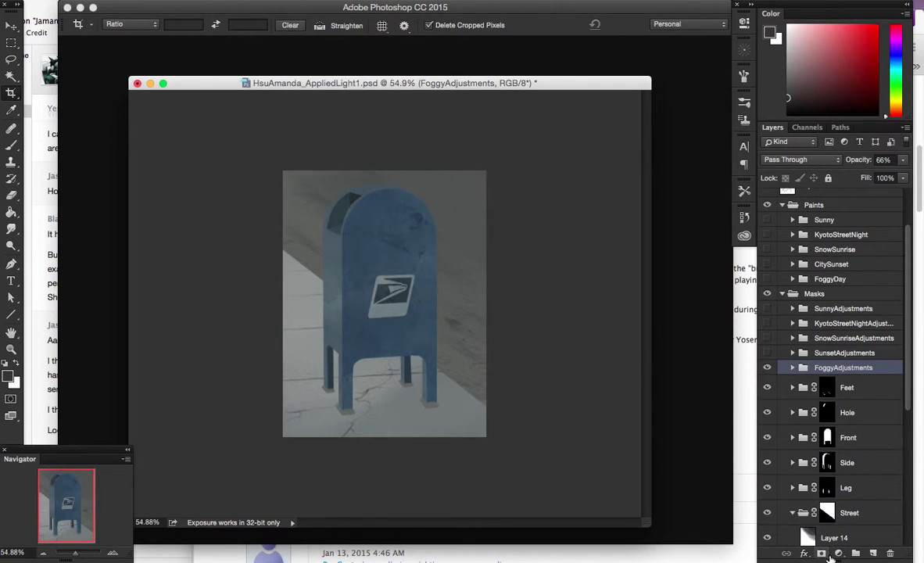
# Look through the available adjustment layer types without adding one.
pyautogui.click(838, 554)
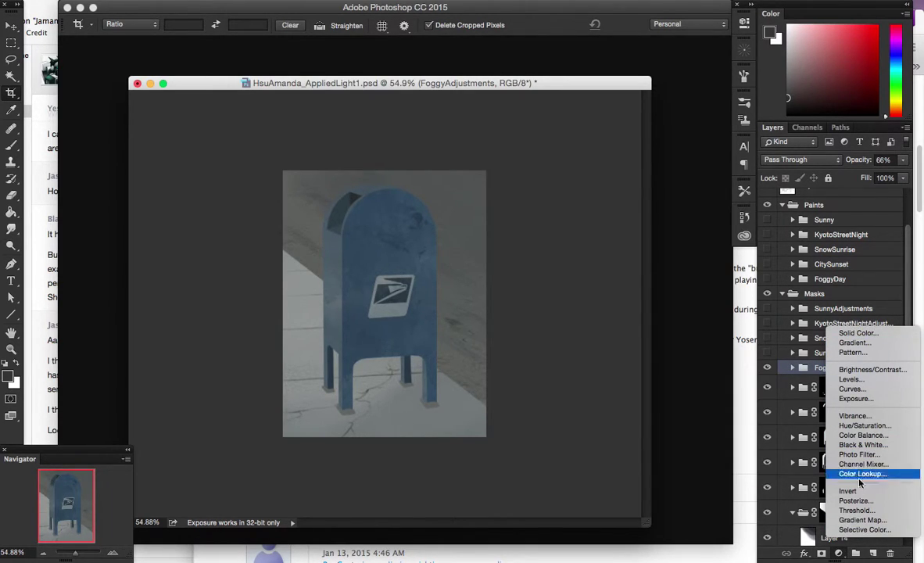
pyautogui.click(909, 242)
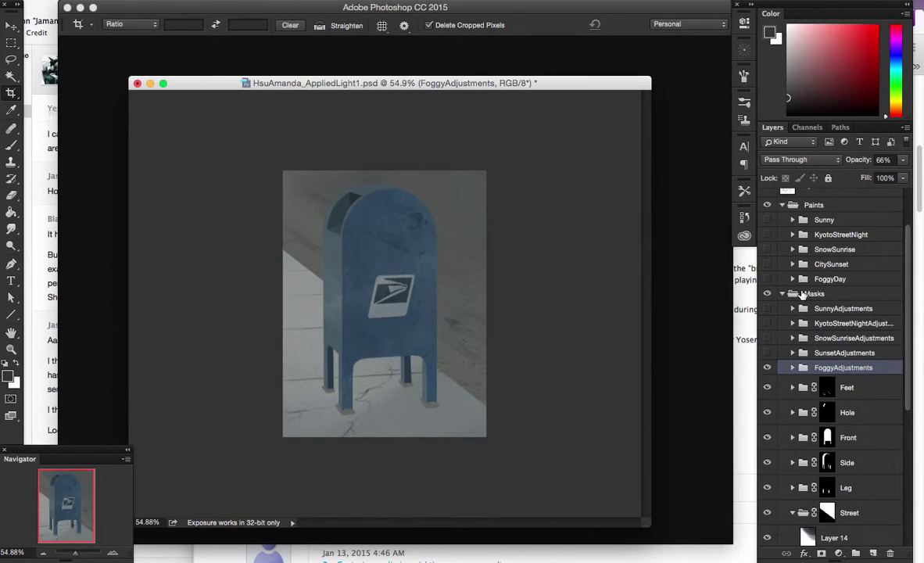
pyautogui.scroll(-1, 790, 329)
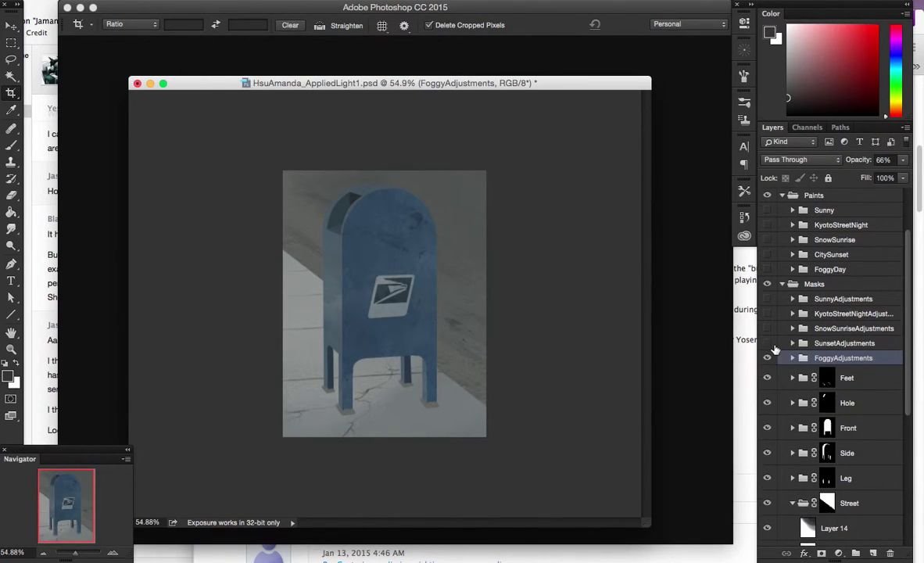
# Expand the FoggyDay group in Paints and make it visible.
pyautogui.scroll(3, 776, 348)
pyautogui.click(793, 316)
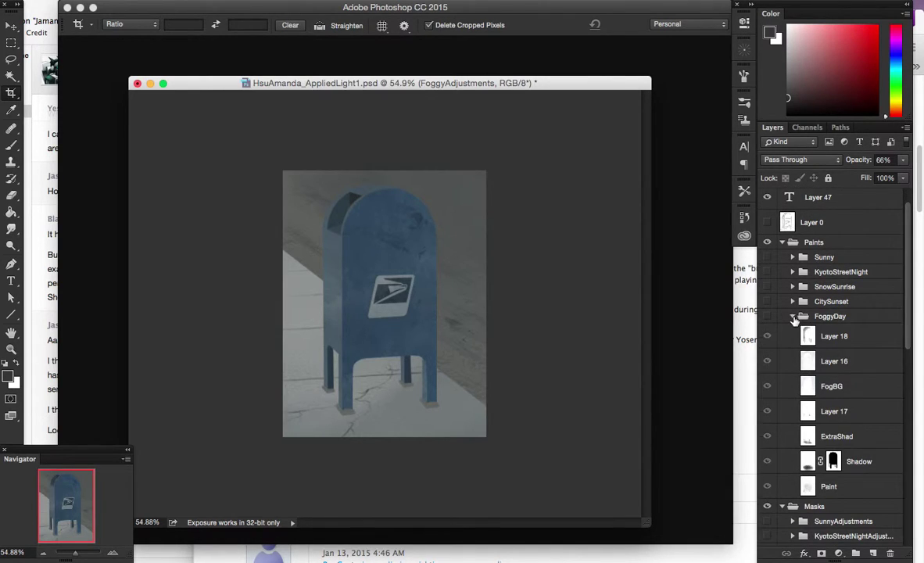
pyautogui.click(769, 317)
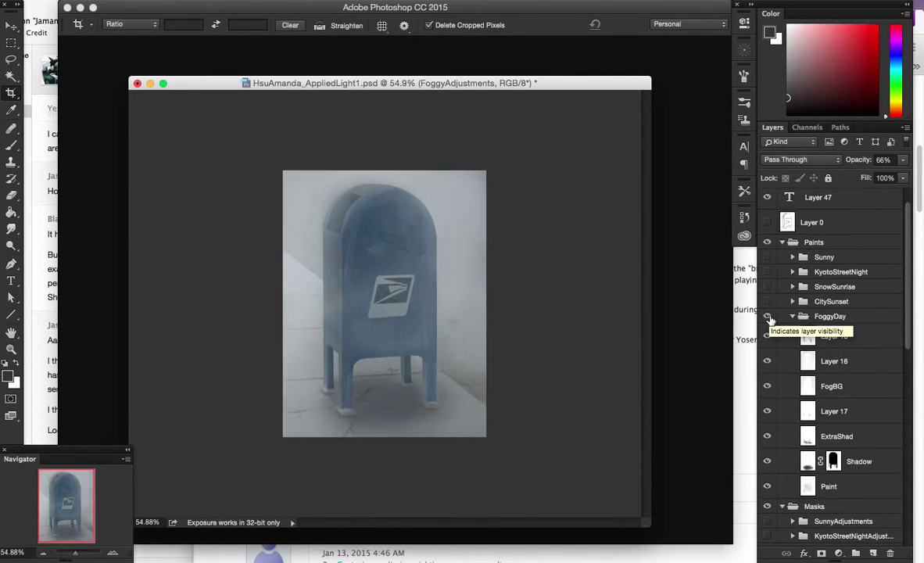
# Toggle the Shadow and ExtraShad layers of FoggyDay off and on to compare the mailbox's ground shadow.
pyautogui.scroll(-3, 814, 468)
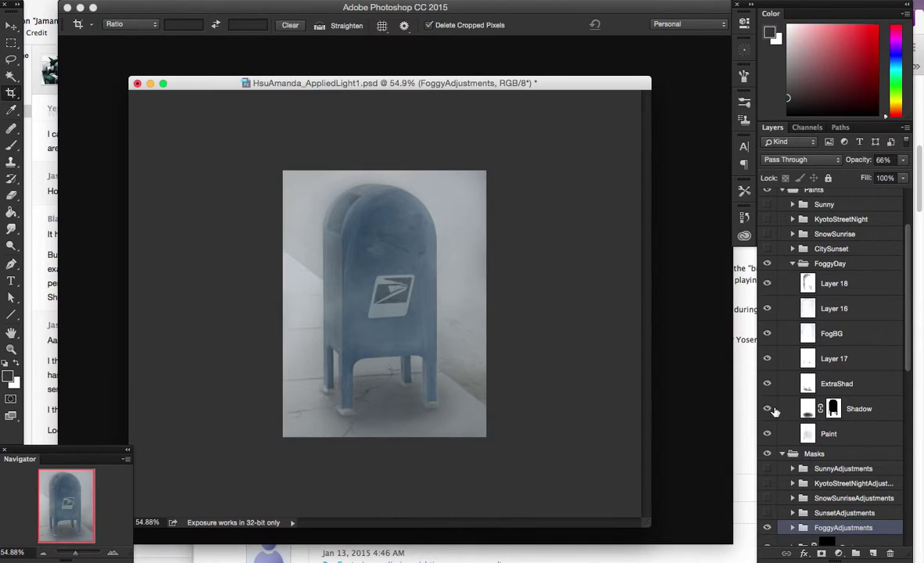
pyautogui.click(770, 409)
pyautogui.click(769, 409)
pyautogui.click(770, 409)
pyautogui.click(770, 409)
pyautogui.click(768, 384)
pyautogui.click(768, 383)
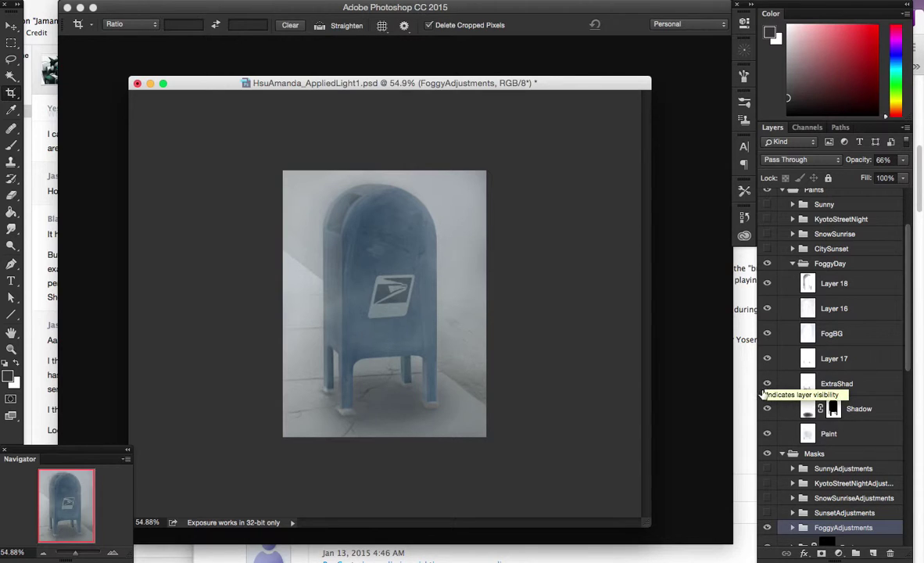
# Toggle the Paint layer of FoggyDay off and on to check its effect on the image.
pyautogui.click(767, 436)
pyautogui.click(767, 436)
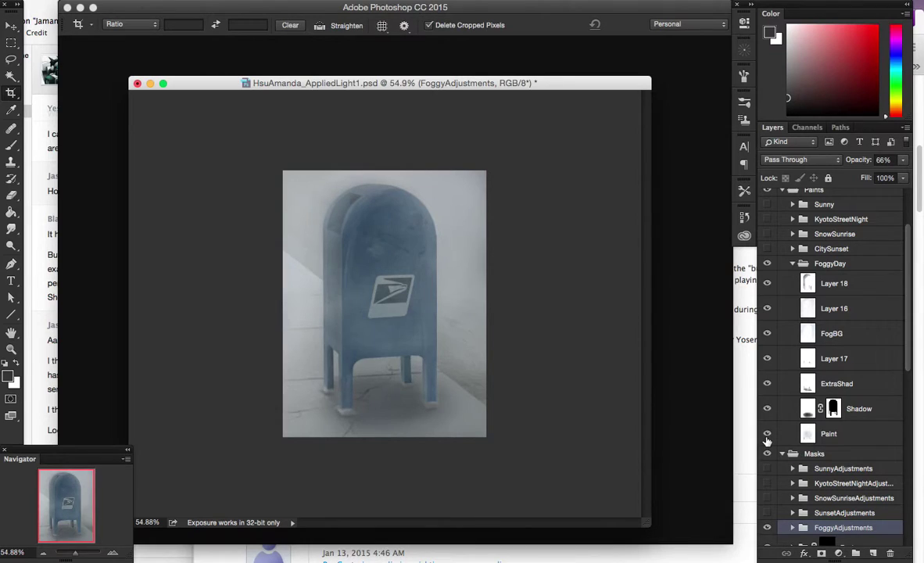
pyautogui.click(767, 438)
pyautogui.click(768, 438)
# Load the Front group's mask as a selection around the mailbox front.
pyautogui.scroll(-5, 856, 446)
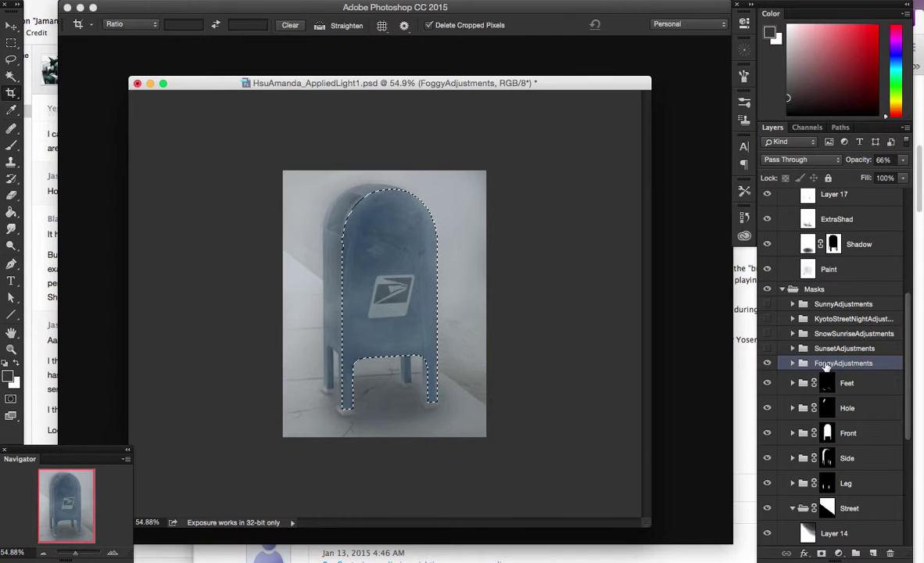
pyautogui.scroll(-1, 831, 438)
pyautogui.keyDown('ctrl'); pyautogui.click(827, 421); pyautogui.keyUp('ctrl')
pyautogui.scroll(5, 825, 360)
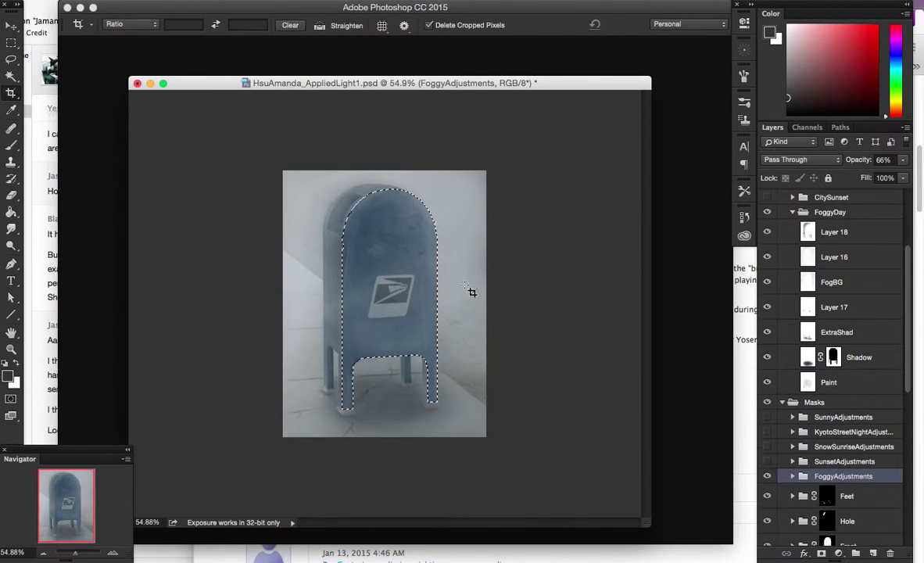
# Load the Side group's mask as a selection of the mailbox side, and deselect it.
pyautogui.scroll(-1, 892, 462)
pyautogui.scroll(-4, 891, 462)
pyautogui.keyDown('ctrl'); pyautogui.keyDown('shift'); pyautogui.click(831, 499); pyautogui.keyUp('shift'); pyautogui.keyUp('ctrl')
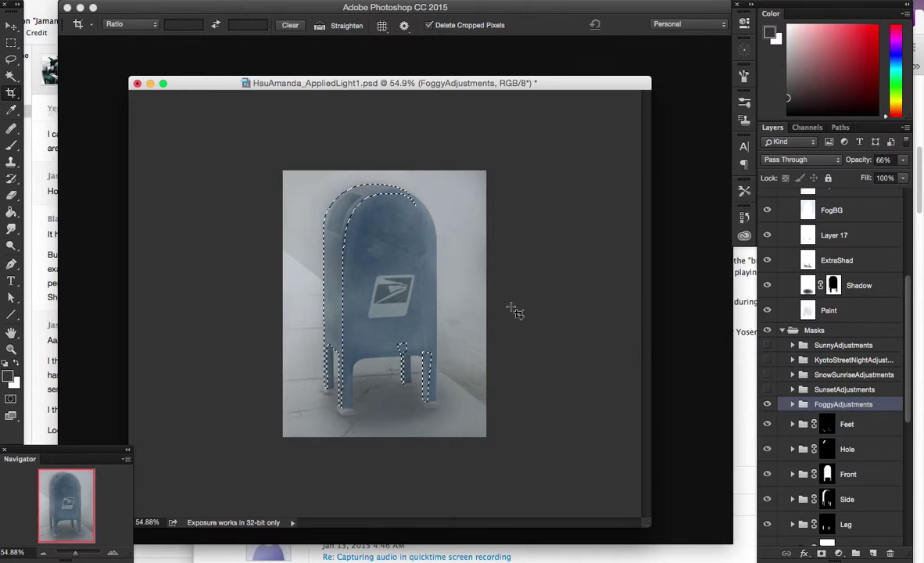
pyautogui.scroll(2, 780, 314)
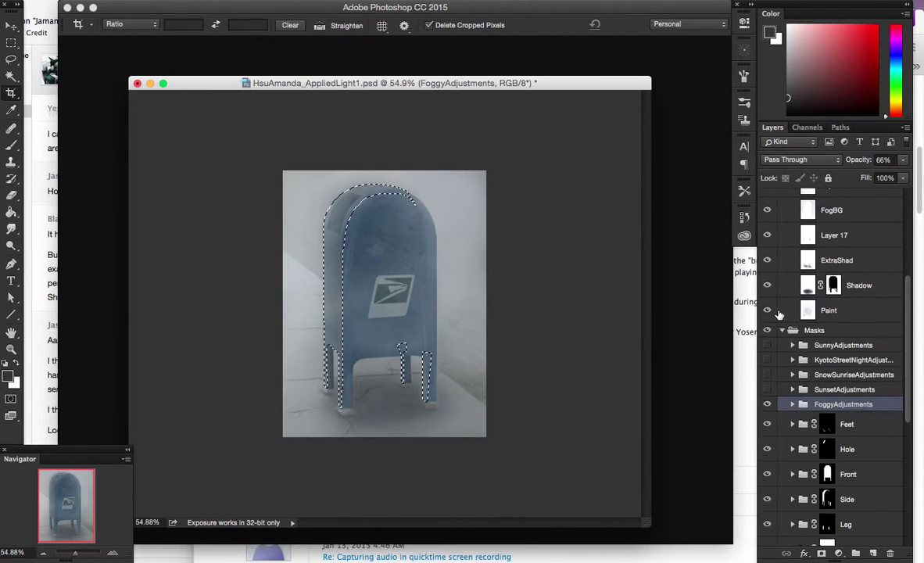
pyautogui.scroll(6, 780, 314)
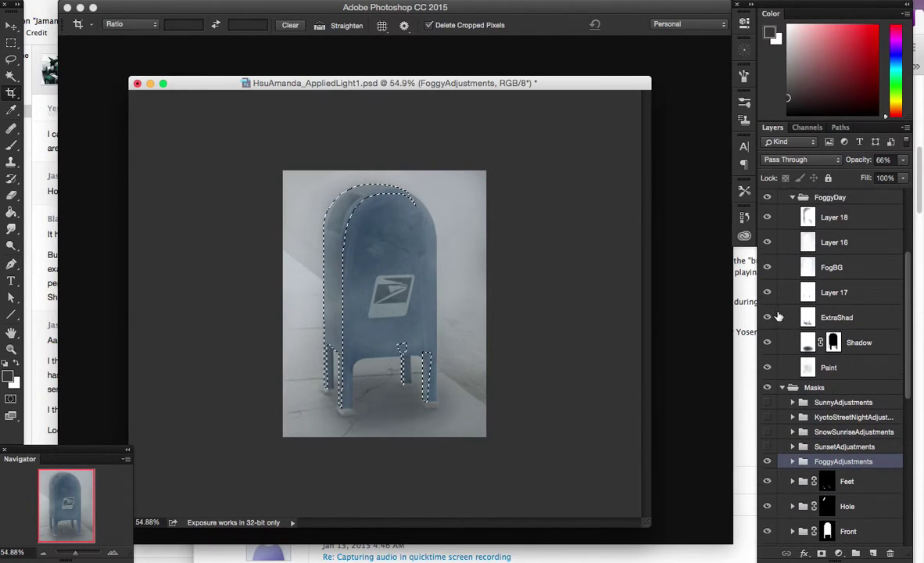
pyautogui.press('super+d')
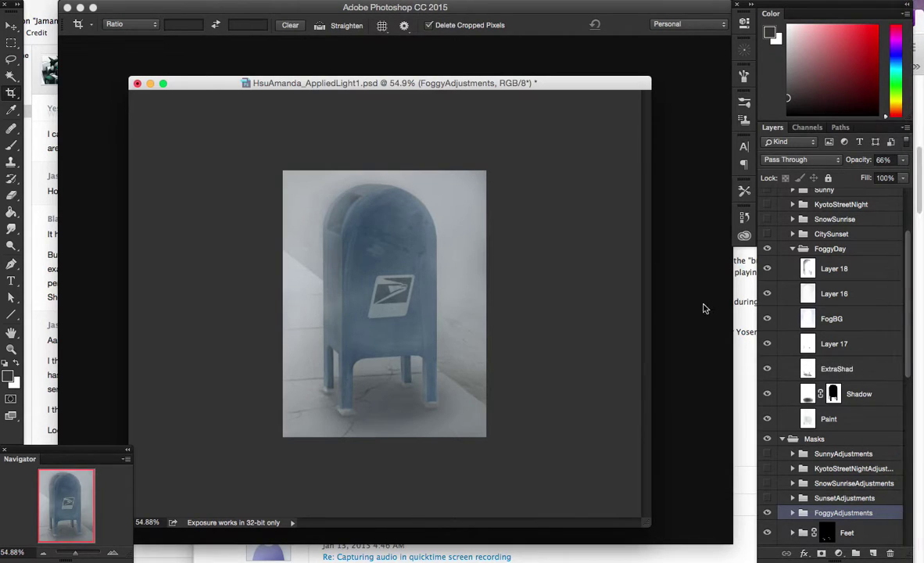
# Toggle the FogBG layer off and on to check the background fog, and hide Layer 18.
pyautogui.click(766, 319)
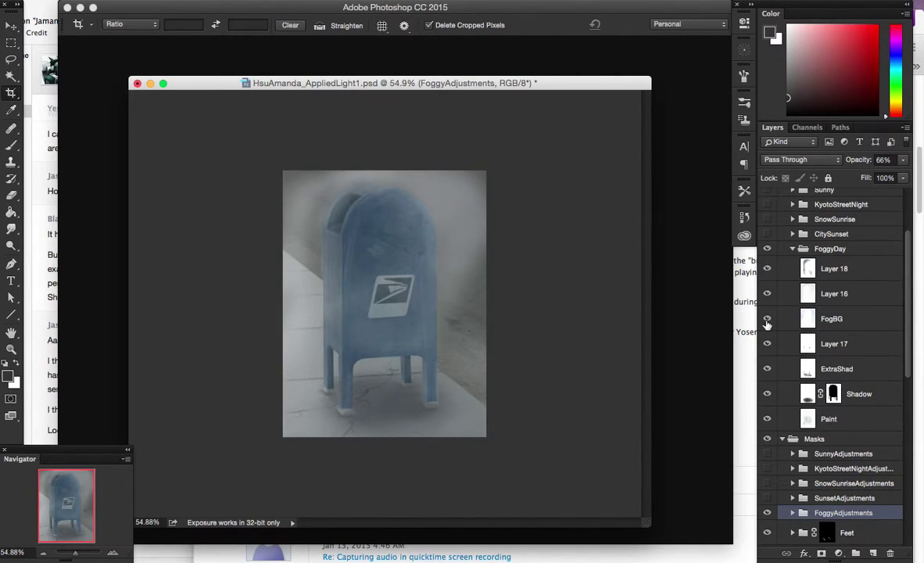
pyautogui.click(766, 320)
pyautogui.click(767, 322)
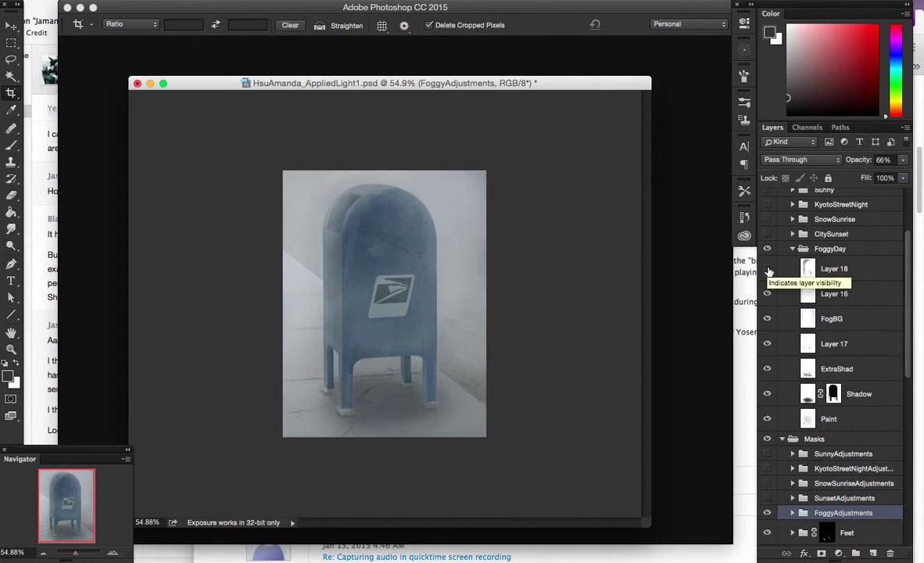
# With Layer 18 selected, load the Side group's mask as a selection, and clear the selection.
pyautogui.click(832, 268)
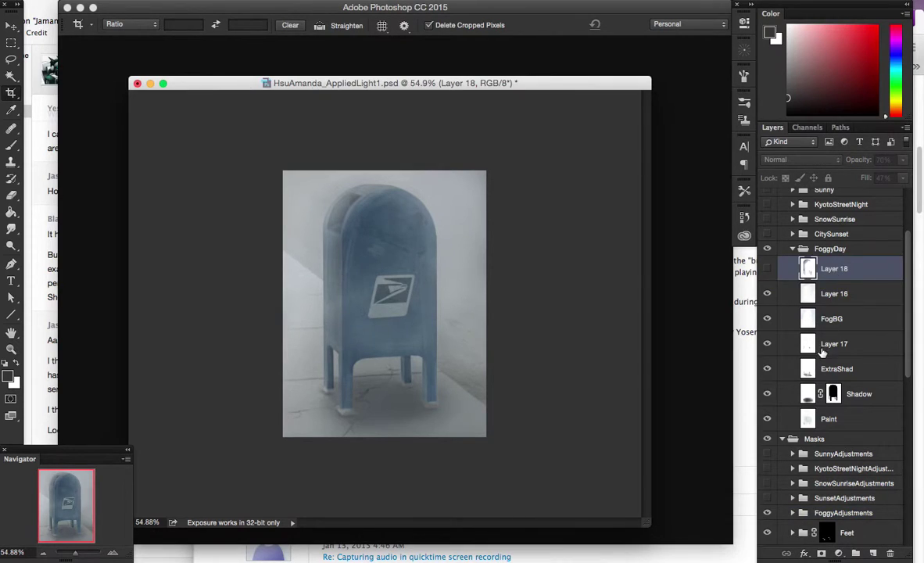
pyautogui.scroll(-5, 841, 438)
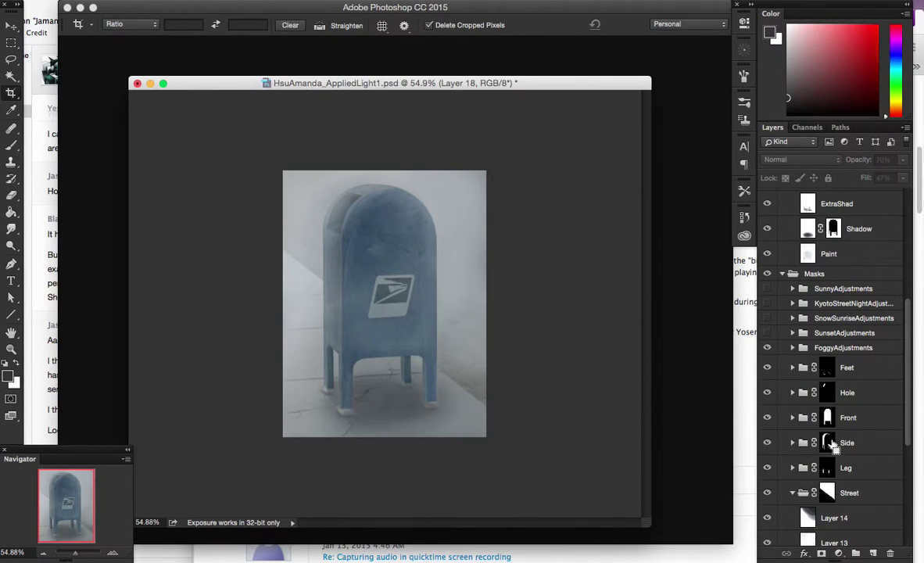
pyautogui.keyDown('super'); pyautogui.click(829, 442); pyautogui.keyUp('super')
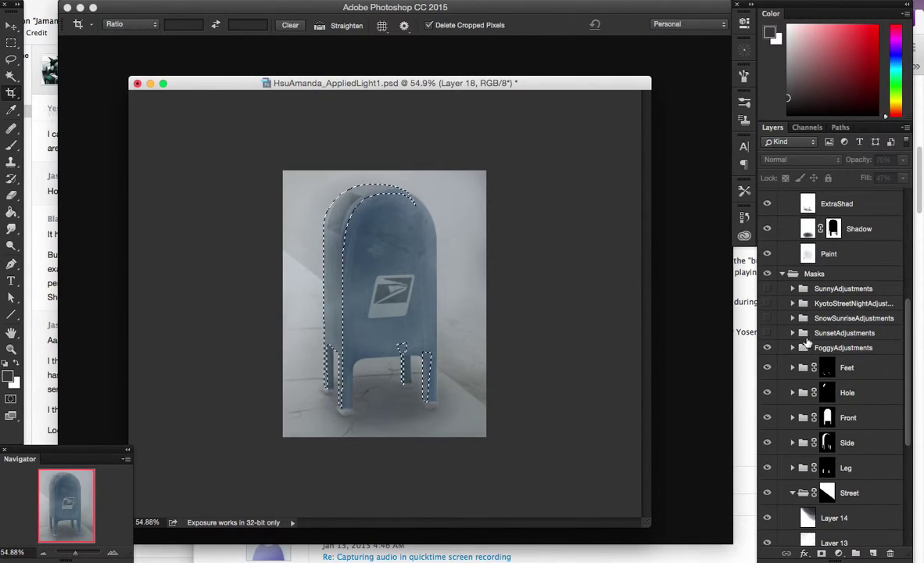
pyautogui.scroll(3, 813, 342)
pyautogui.scroll(-2, 818, 360)
pyautogui.scroll(4, 817, 344)
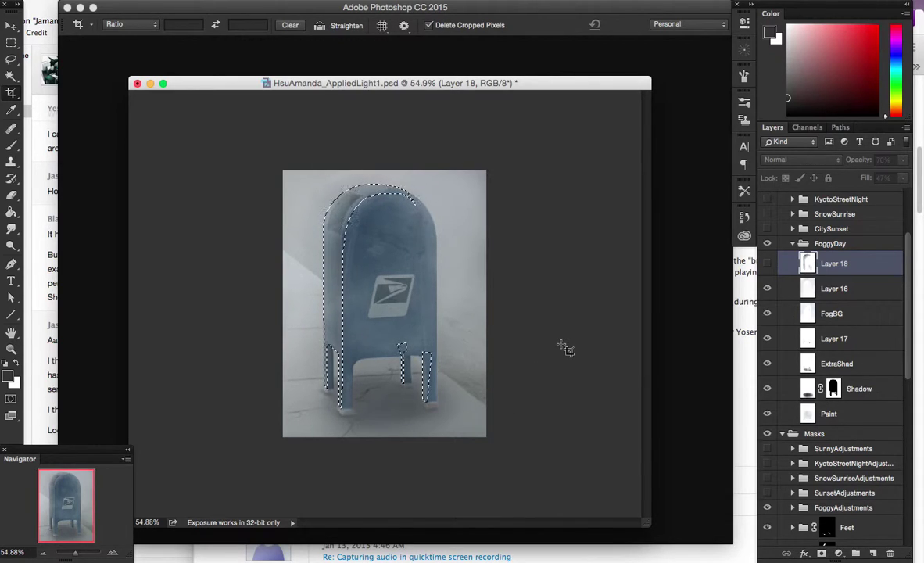
pyautogui.press('super+d')
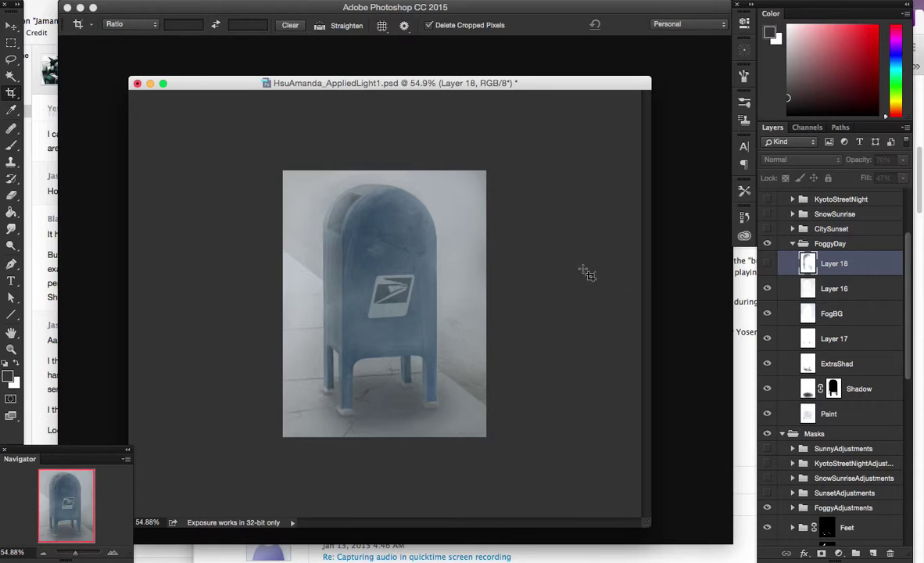
# Collapse and hide the FoggyDay group, hide FoggyAdjustments, and make the SunsetAdjustments group visible.
pyautogui.click(792, 244)
pyautogui.click(767, 244)
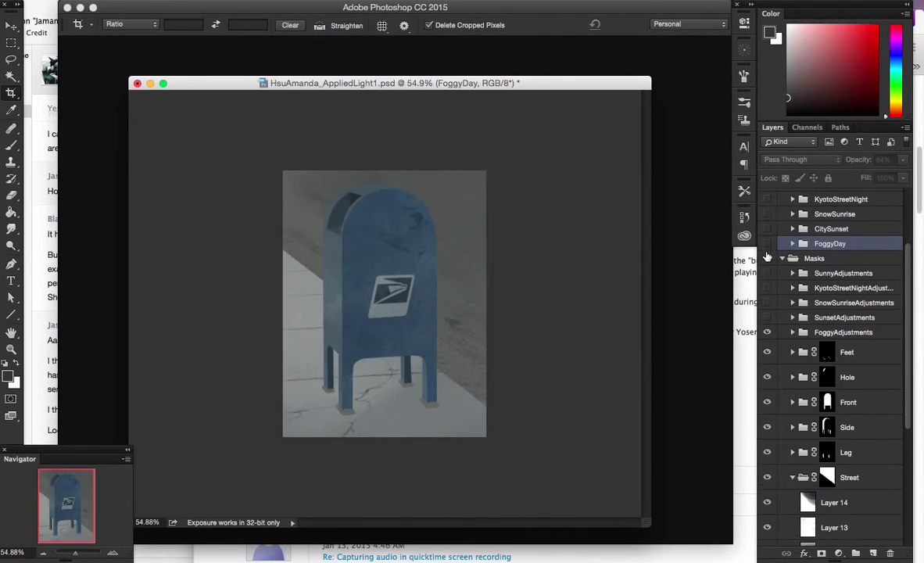
pyautogui.click(767, 332)
pyautogui.click(767, 318)
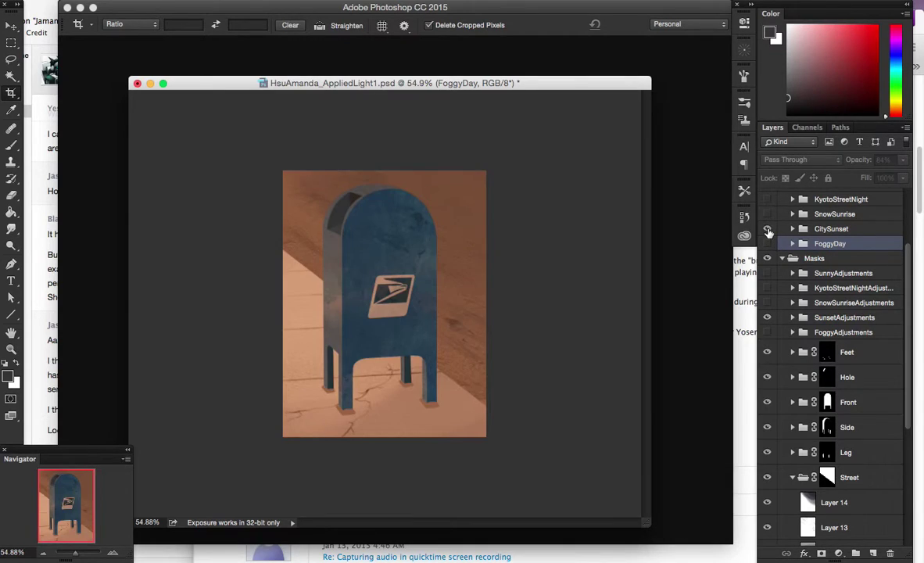
# Make the CitySunset paint group visible, and expand the SunsetAdjustments group to check its adjustment layers before collapsing it.
pyautogui.click(768, 230)
pyautogui.click(792, 317)
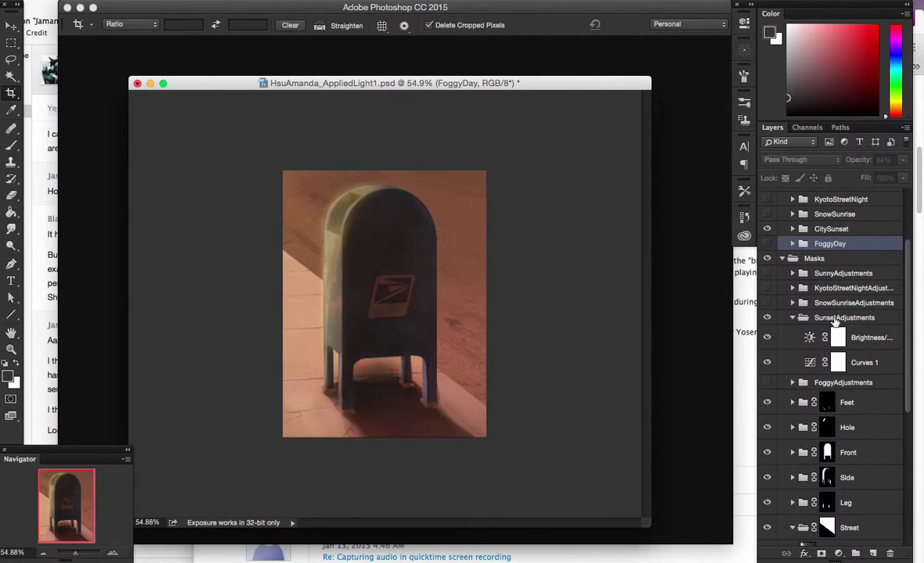
pyautogui.click(792, 318)
# Hide the SunsetAdjustments group, expand the CitySunset group to show its paint layers, and make SunsetAdjustments visible again.
pyautogui.click(767, 317)
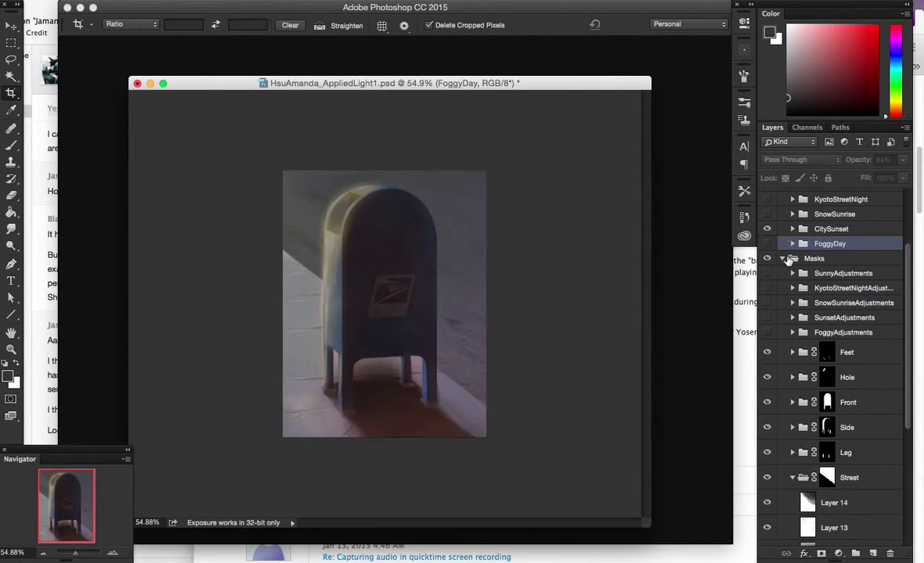
pyautogui.click(792, 229)
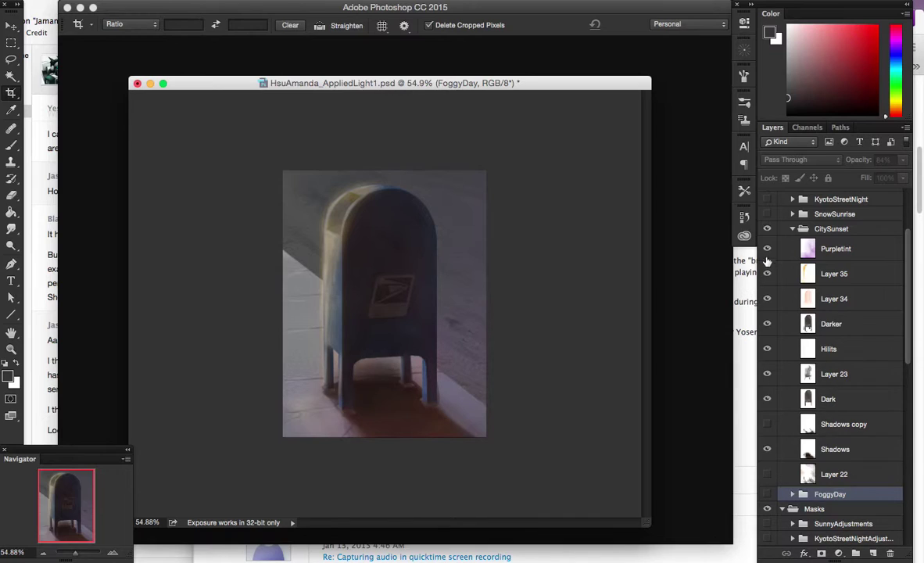
pyautogui.scroll(-2, 770, 501)
pyautogui.scroll(-1, 769, 529)
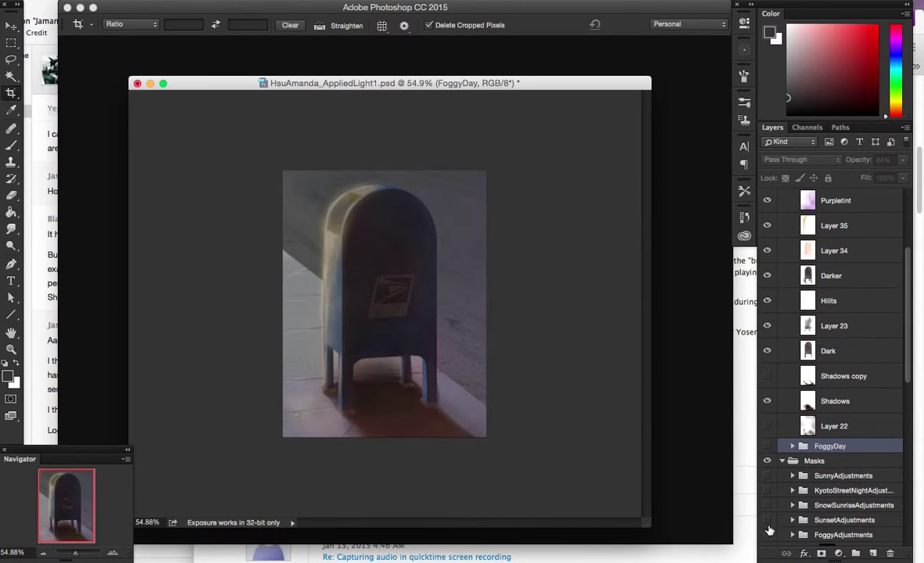
pyautogui.click(766, 515)
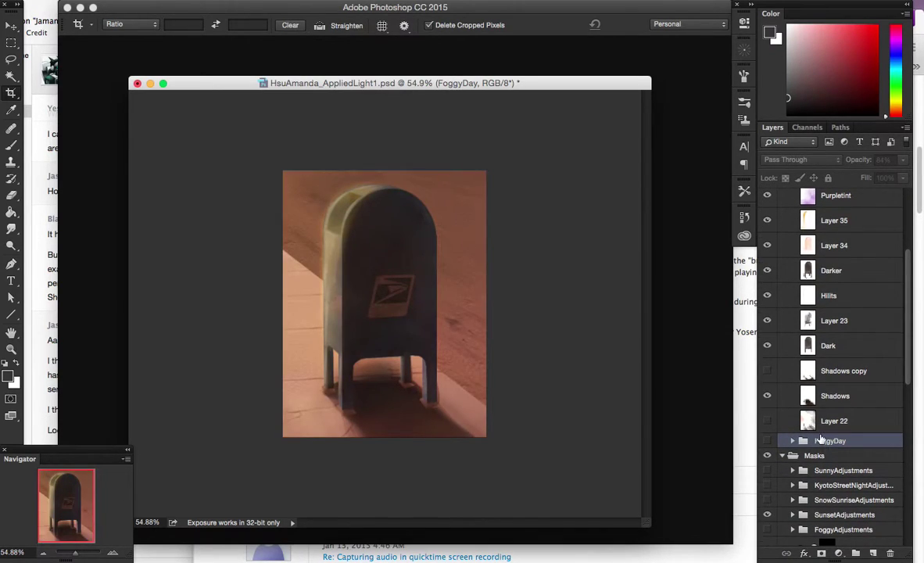
# Try a stronger opacity on the Purpletint overlay layer in the CitySunset group, and set it to 20%.
pyautogui.scroll(2, 831, 313)
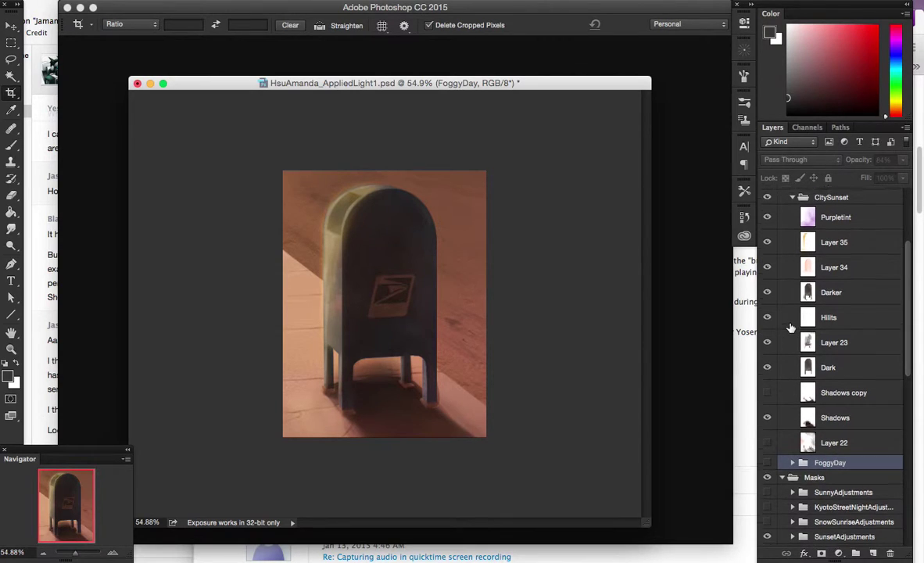
pyautogui.click(835, 234)
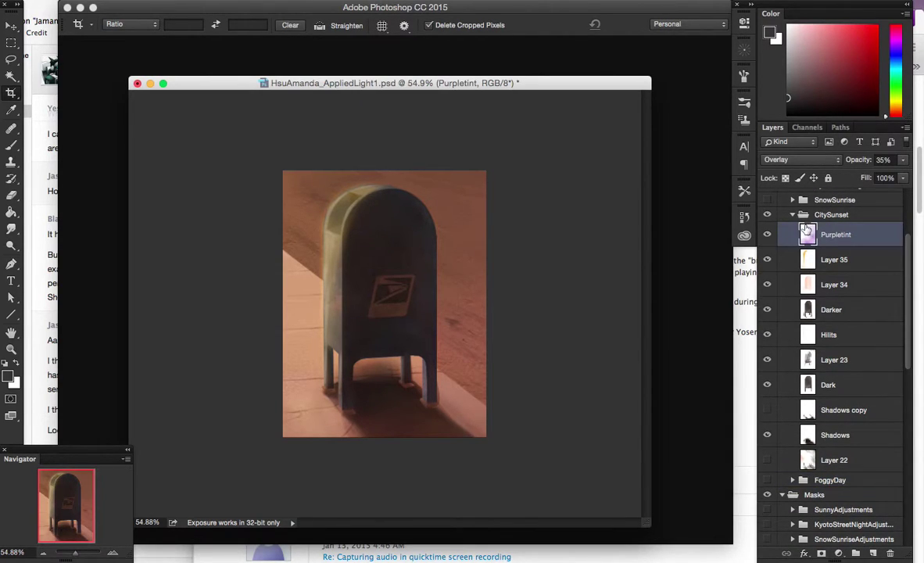
pyautogui.scroll(1, 805, 313)
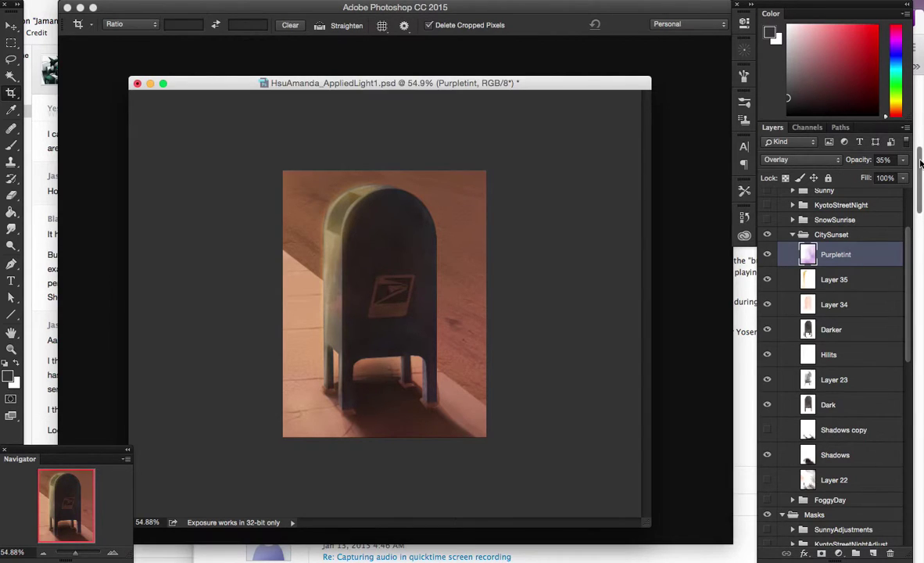
pyautogui.moveTo(903, 159); pyautogui.dragTo(923, 177)
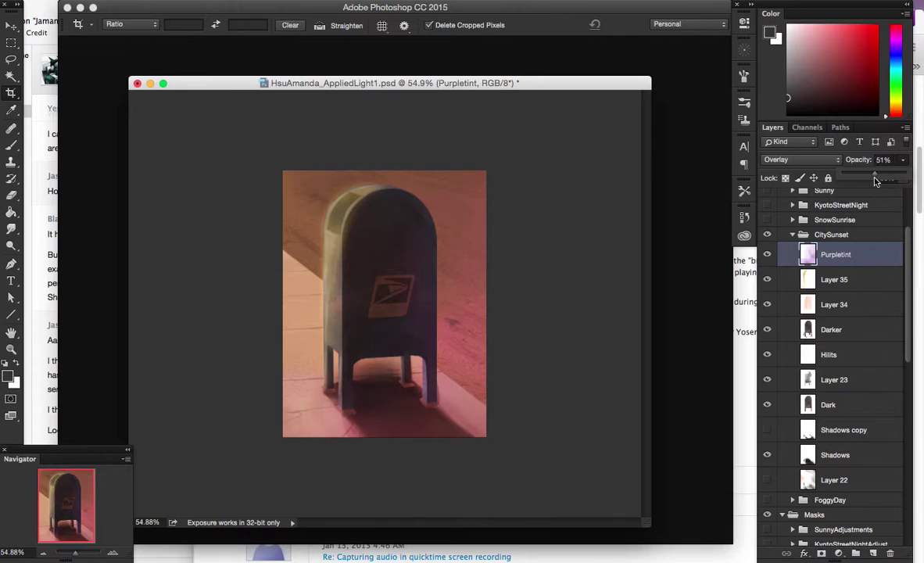
pyautogui.moveTo(850, 180); pyautogui.dragTo(857, 177)
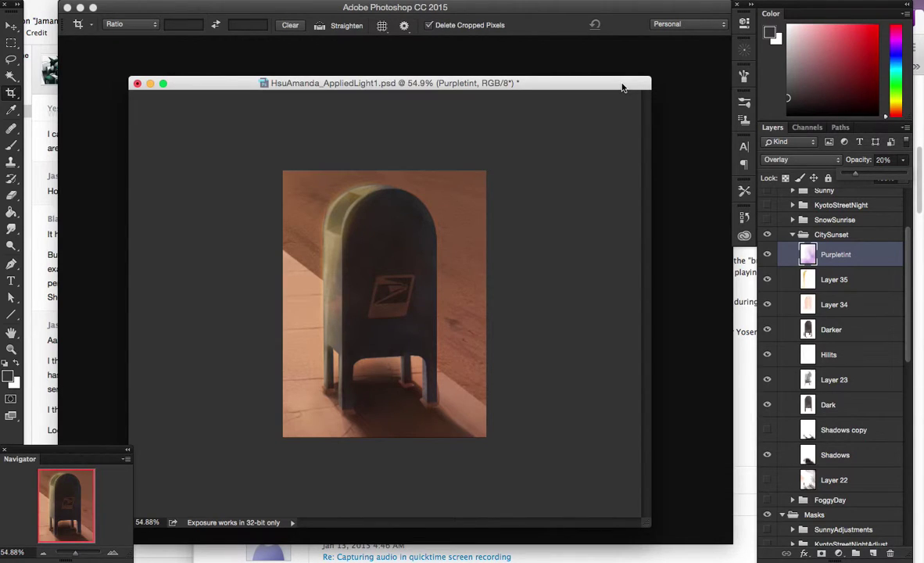
# Create a blank layer above Purpletint in the CitySunset group, and delete it.
pyautogui.scroll(-3, 808, 331)
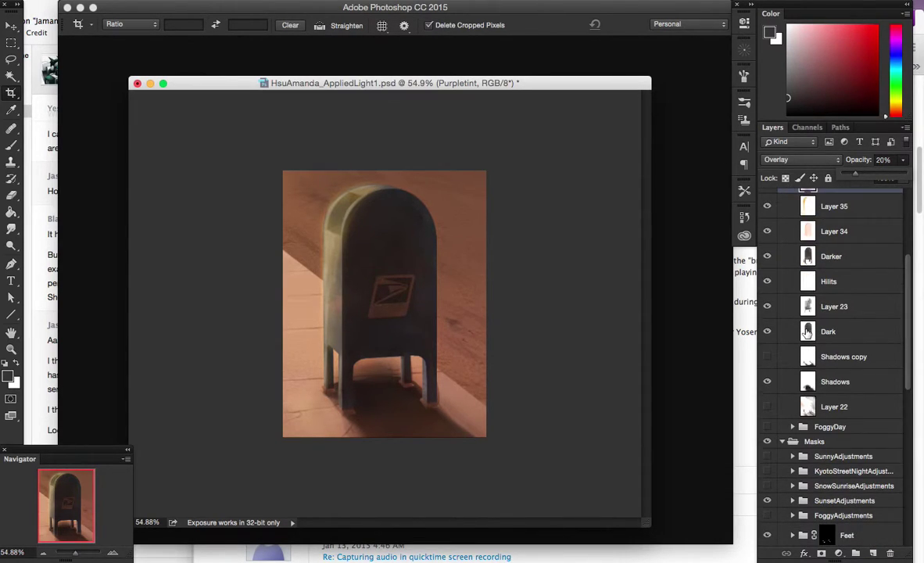
pyautogui.scroll(-2, 782, 352)
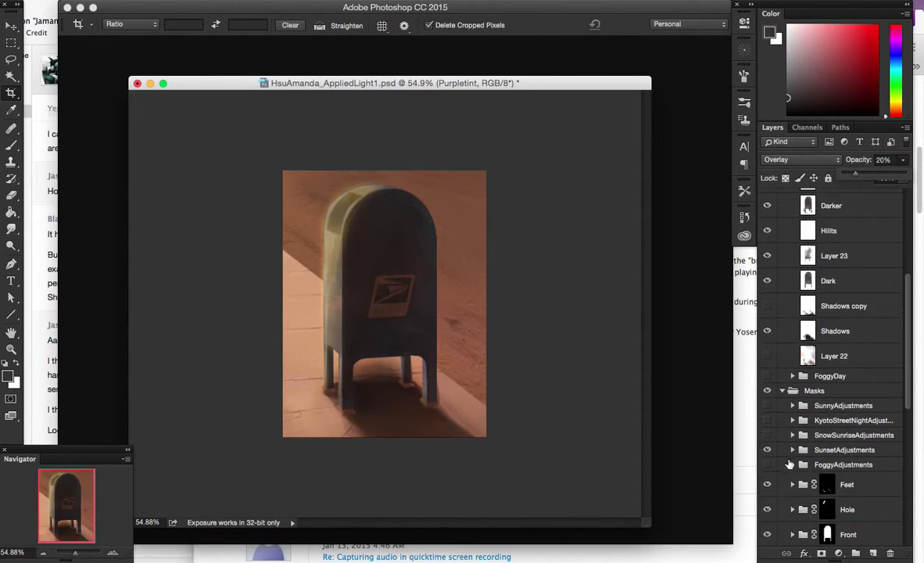
pyautogui.scroll(-5, 762, 283)
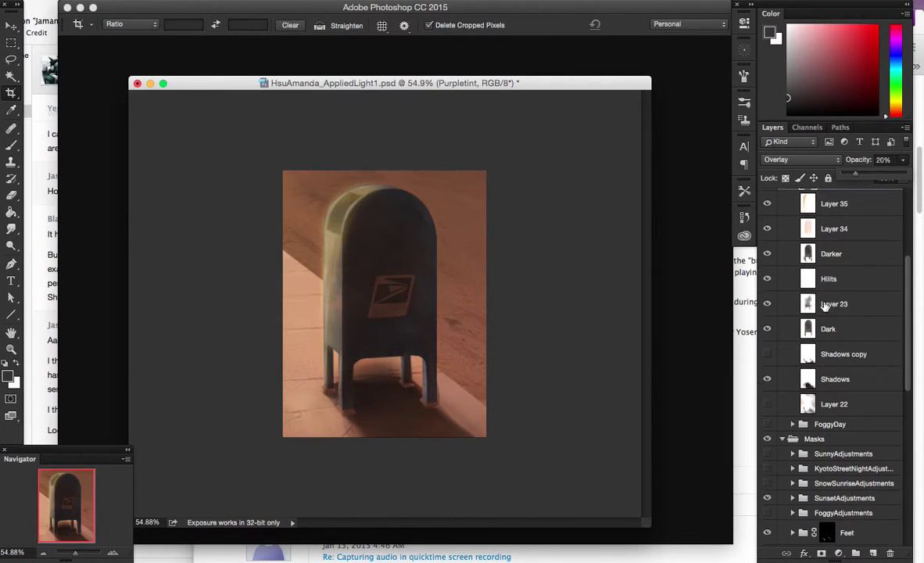
pyautogui.scroll(12, 783, 290)
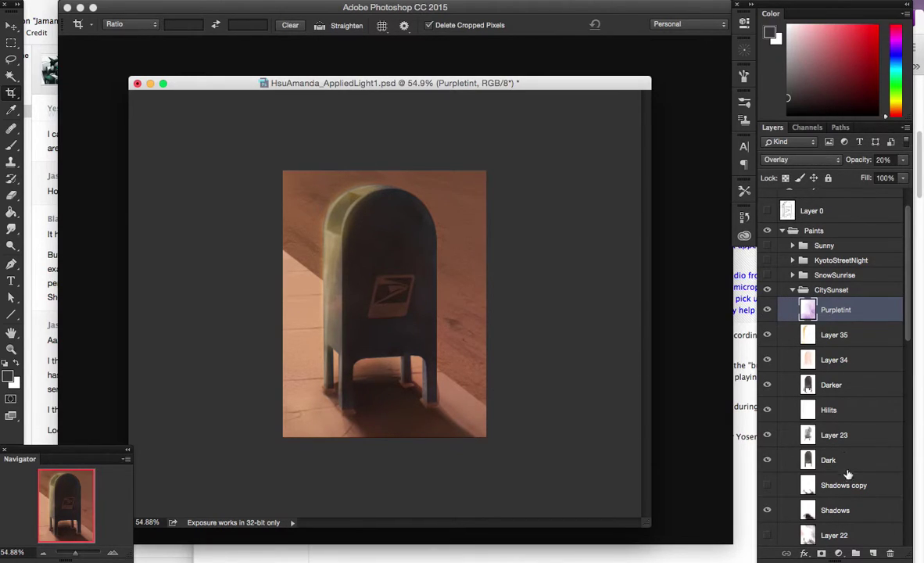
pyautogui.click(874, 553)
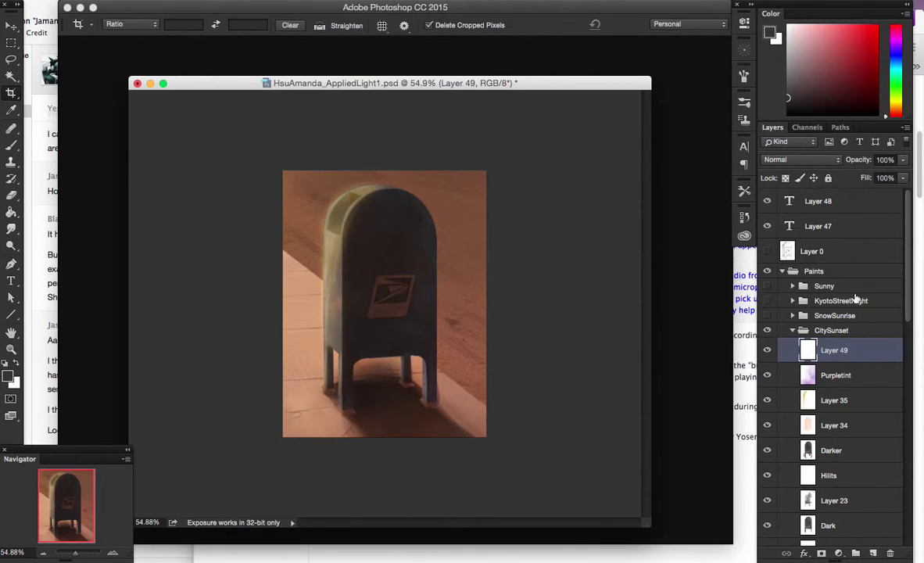
pyautogui.click(890, 553)
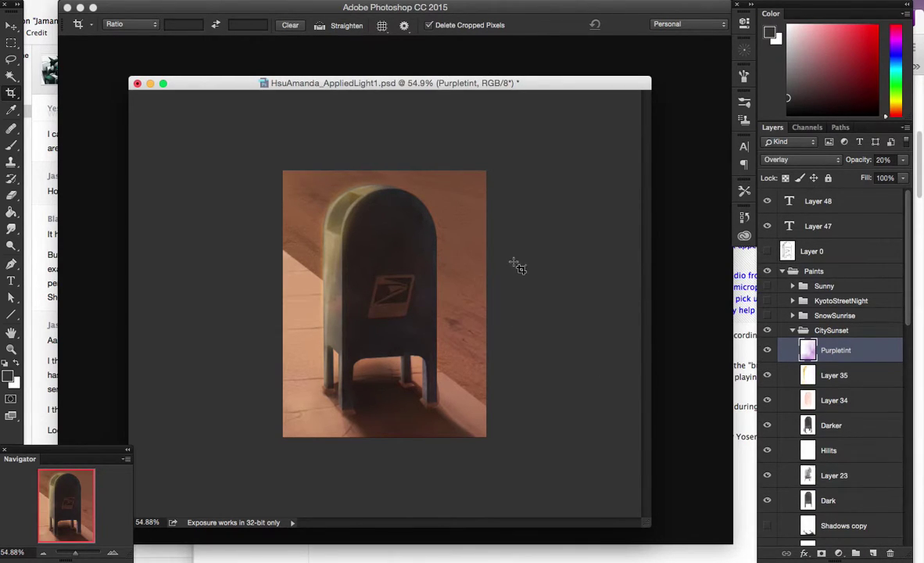